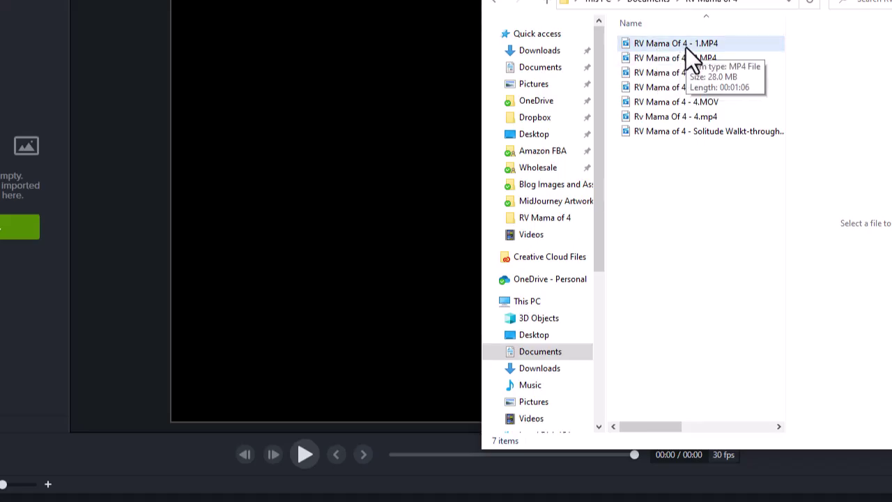
In File Explorer, select the first four RV Mama of 4 clips, from the first through the fourth
left_click(686, 47)
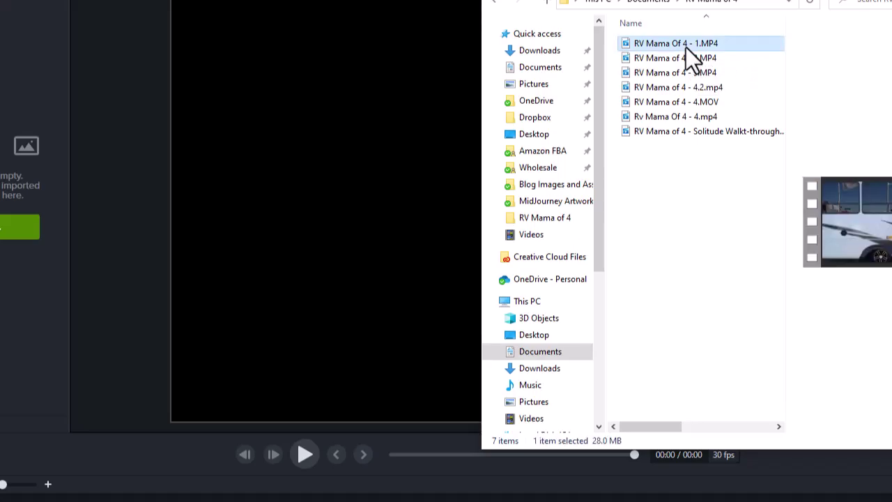
left_click(701, 89, "shift")
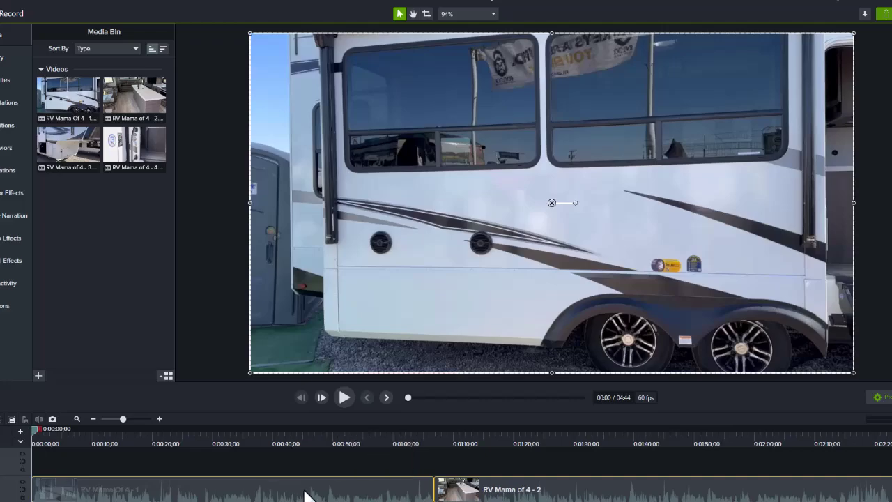
Review the clips along the timeline, then start a Local File export
scroll(460, 463, "right", 10)
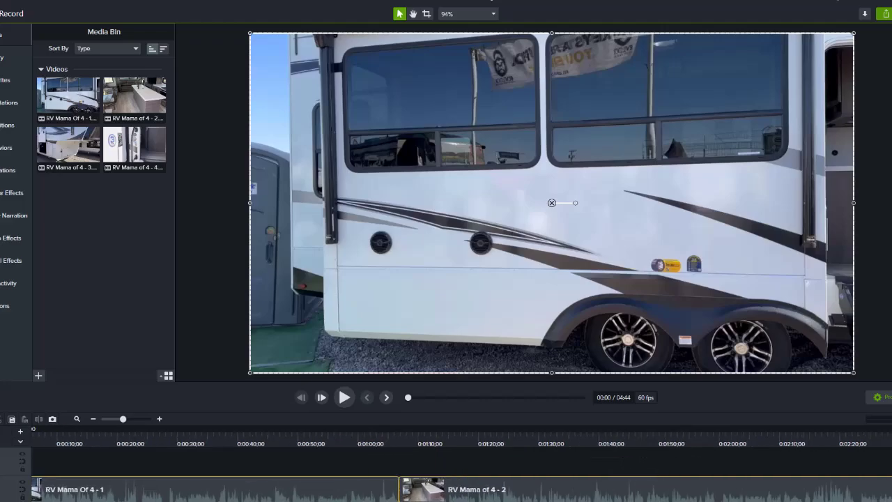
scroll(794, 499, "right", 8)
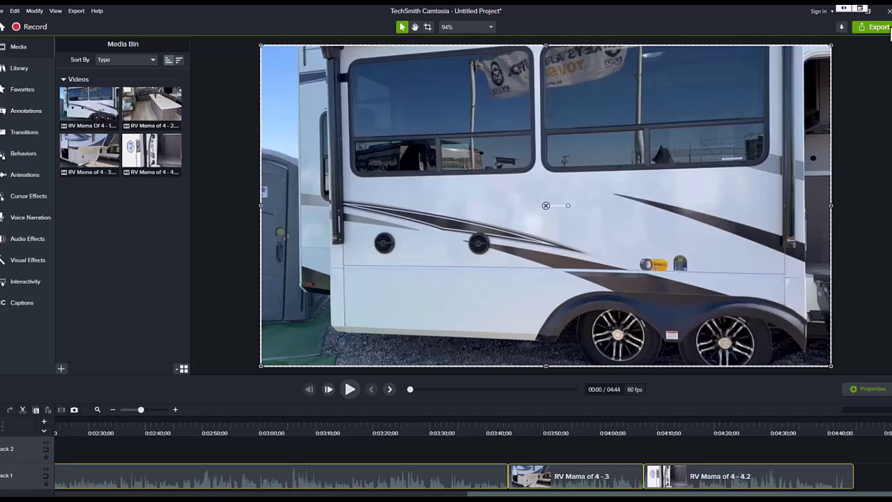
left_click(875, 26)
left_click(865, 46)
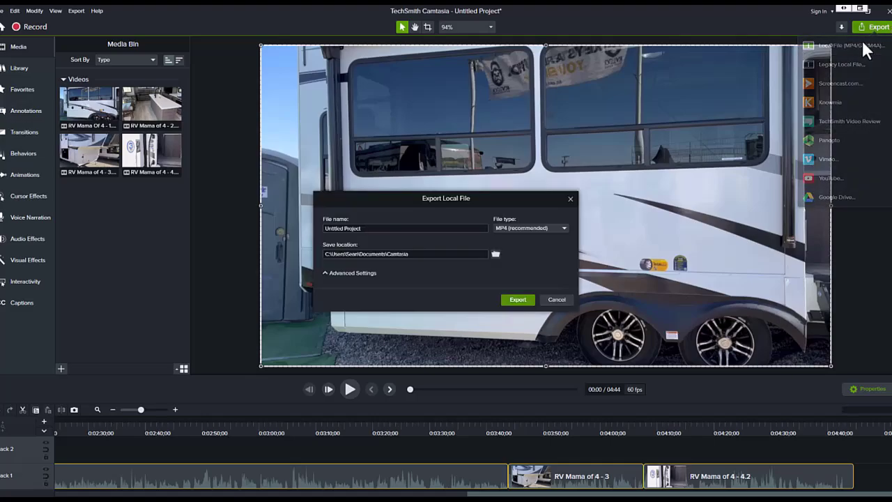
Rename the export file to 'RV Mama of 4'
left_click(446, 228)
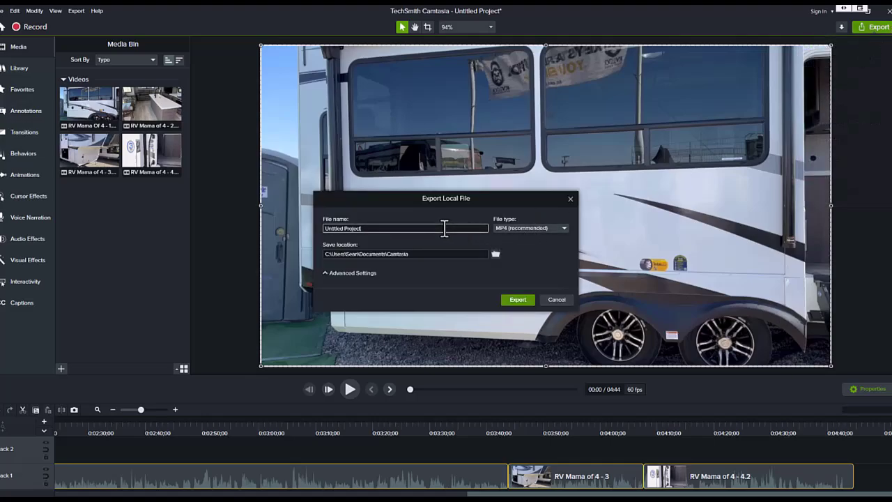
left_click_drag(446, 228, 306, 227)
type("RVMama")
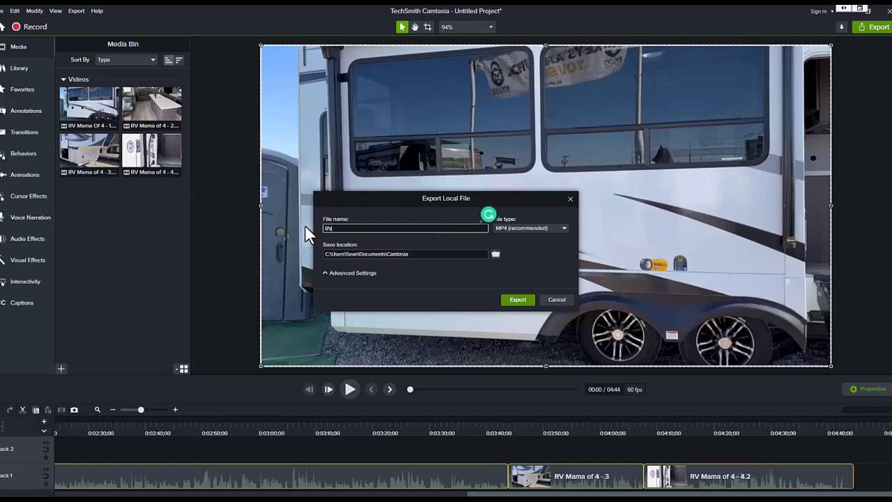
key("BackSpace")
key("BackSpace")
key("BackSpace")
key("BackSpace")
type("Mama of 4")
Cancel the export and delete clips 4.2, 3, 2 and 1 from the timeline
left_click(545, 300)
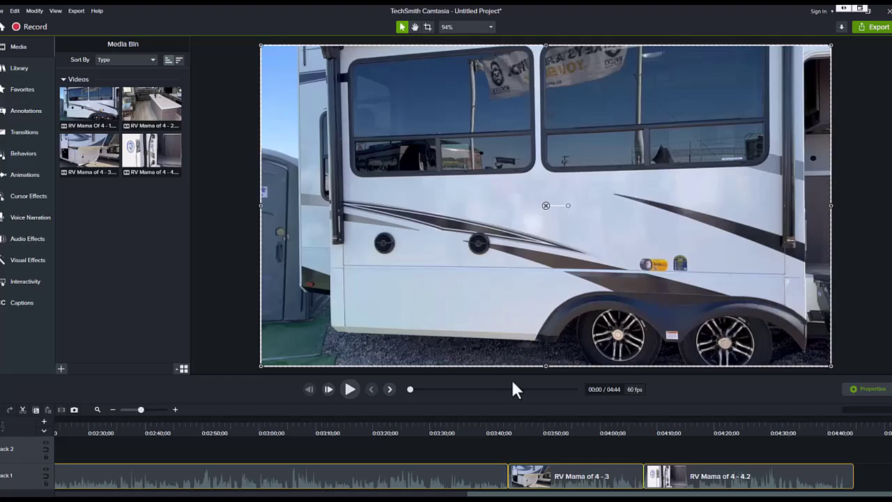
left_click(671, 485)
key("Delete")
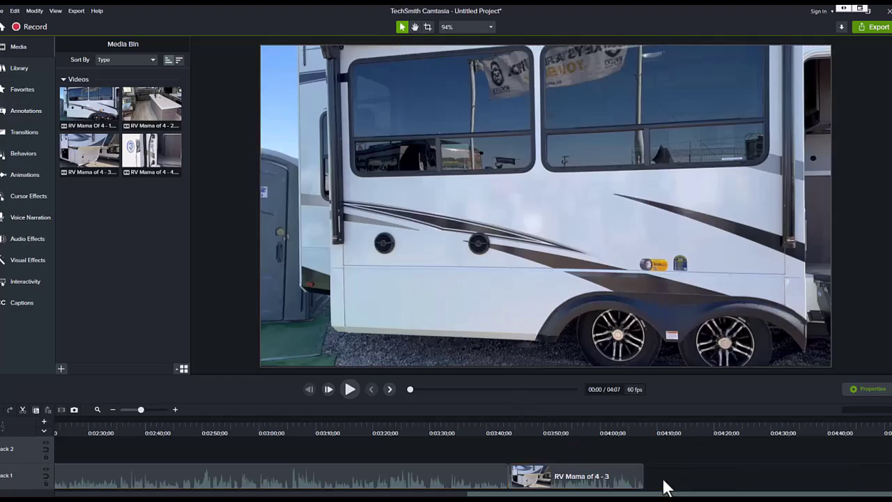
left_click(595, 492)
key("Delete")
left_click(494, 486)
key("Delete")
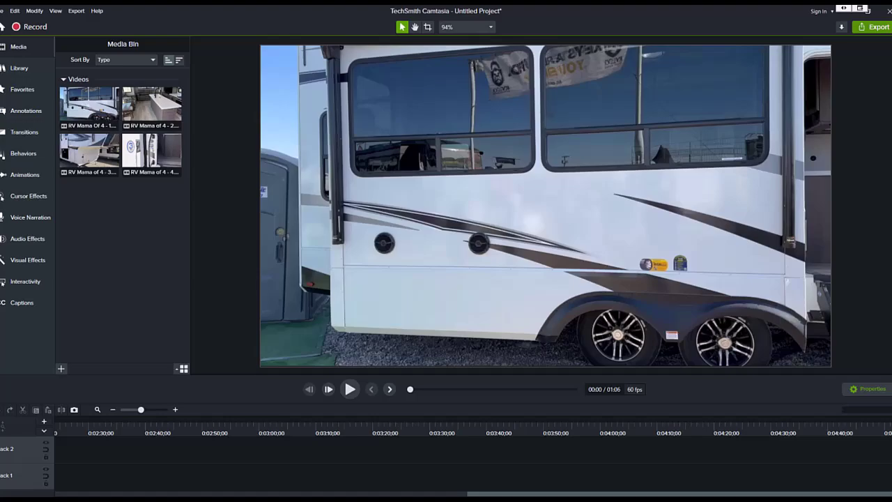
left_click_drag(483, 496, 161, 495)
left_click(128, 486)
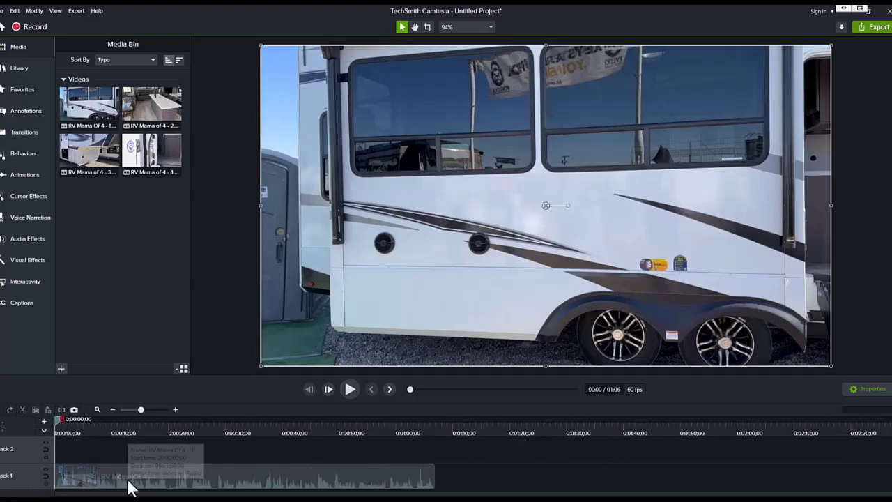
key("Delete")
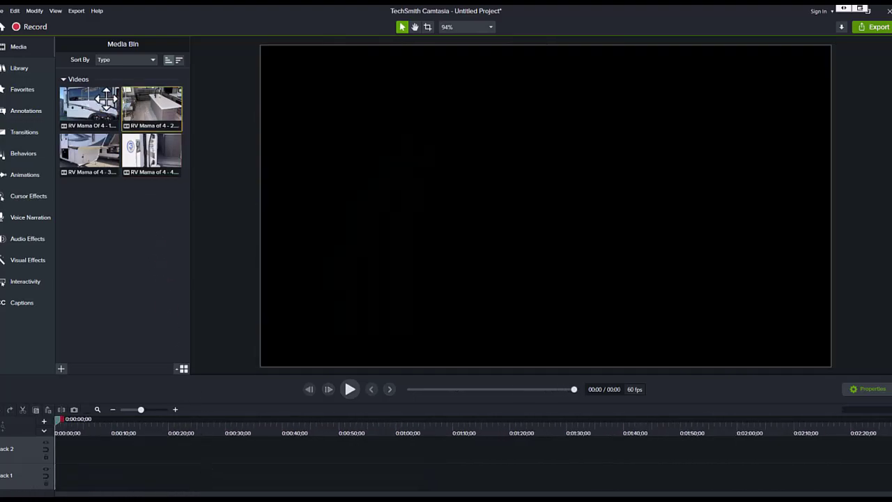
Select all four clips in the Media Bin and delete them
left_click(89, 103)
left_click(129, 127, "ctrl")
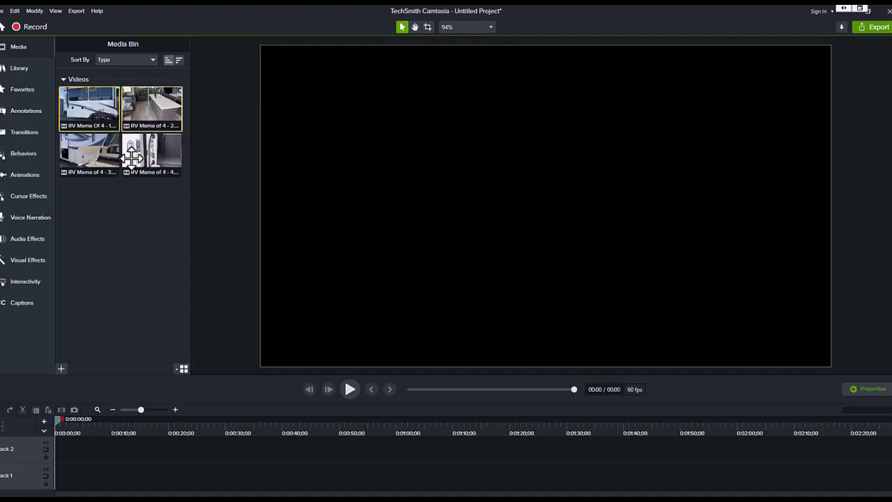
left_click(101, 152)
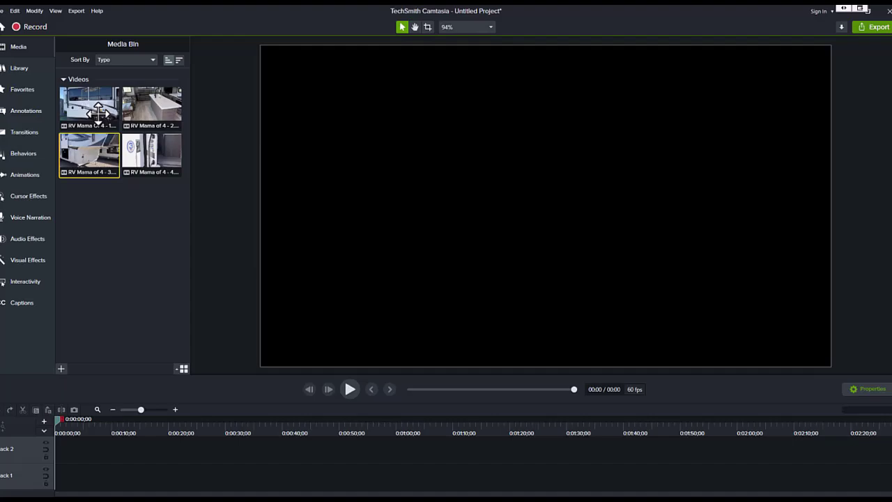
left_click(95, 108)
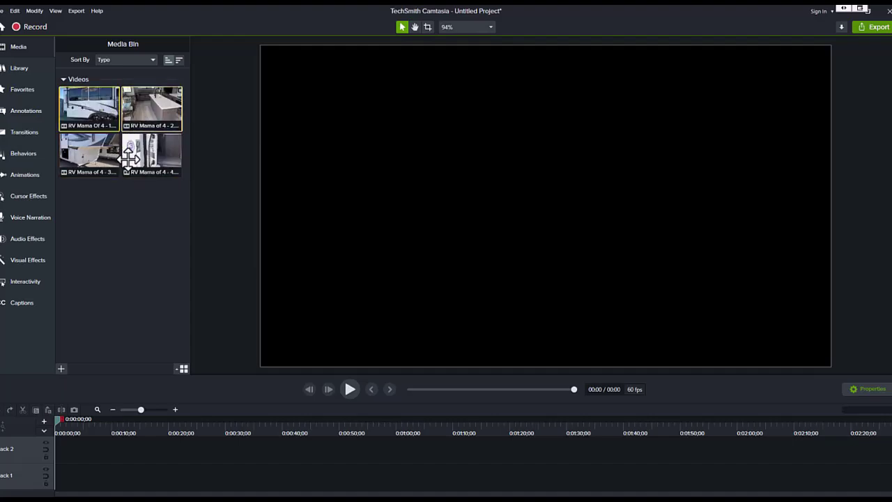
left_click(133, 159, "shift")
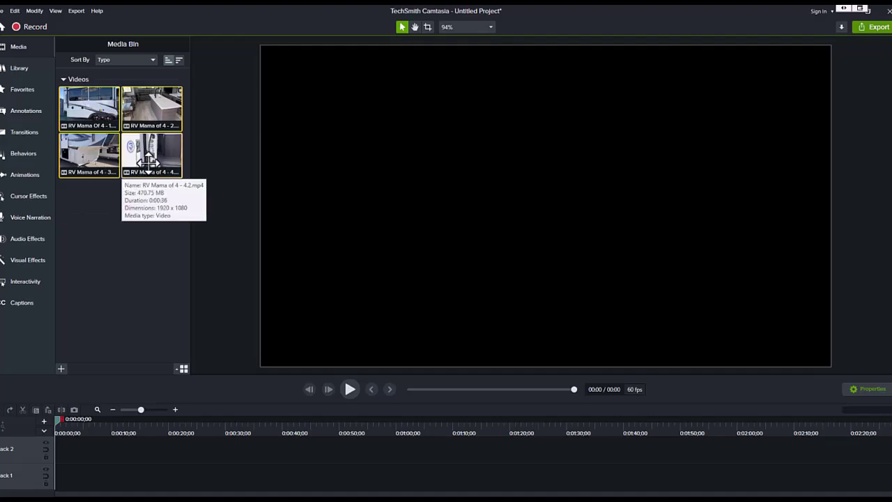
right_click(148, 163)
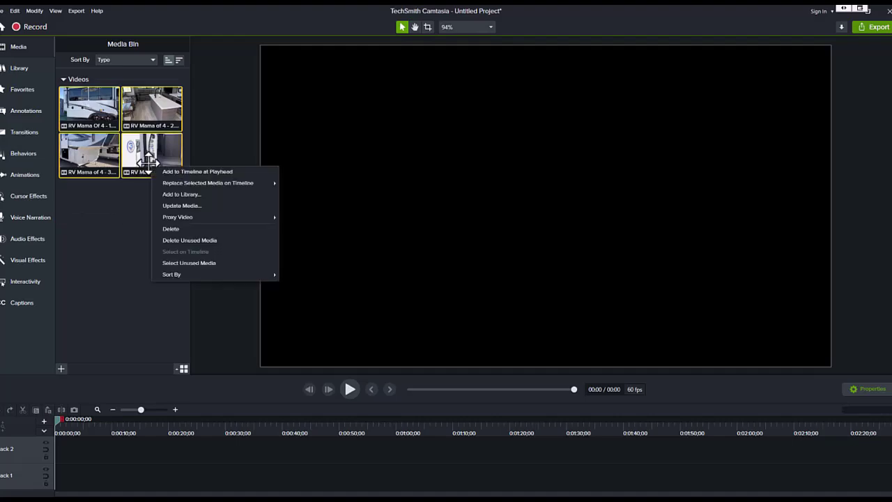
left_click(171, 229)
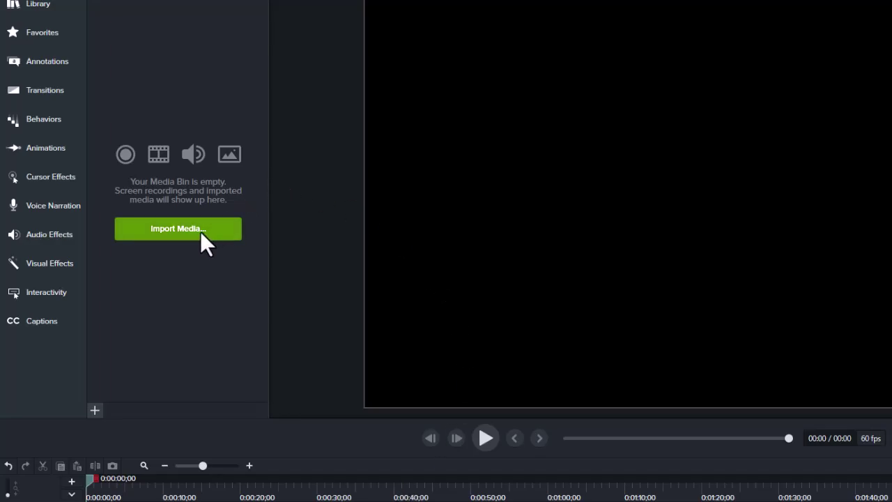
Import RV Mama of 4 clips 1, 2, 3 and 4.2 through Import Media
left_click(201, 232)
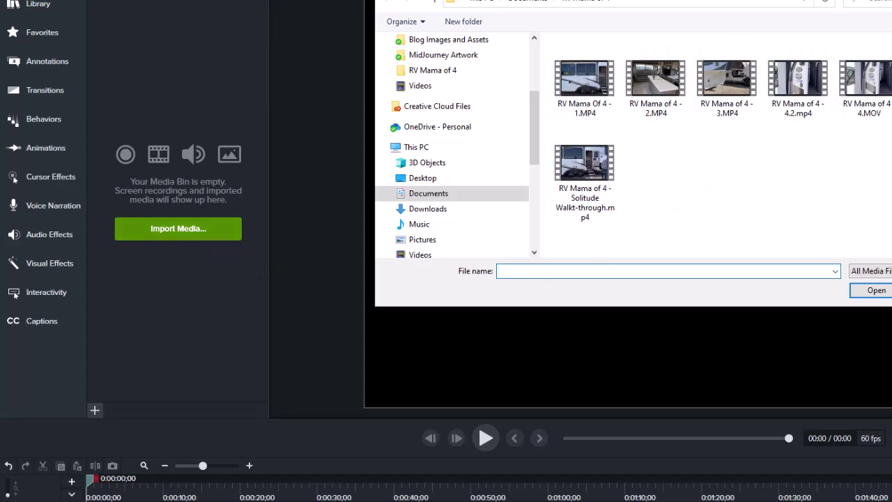
left_click(599, 101)
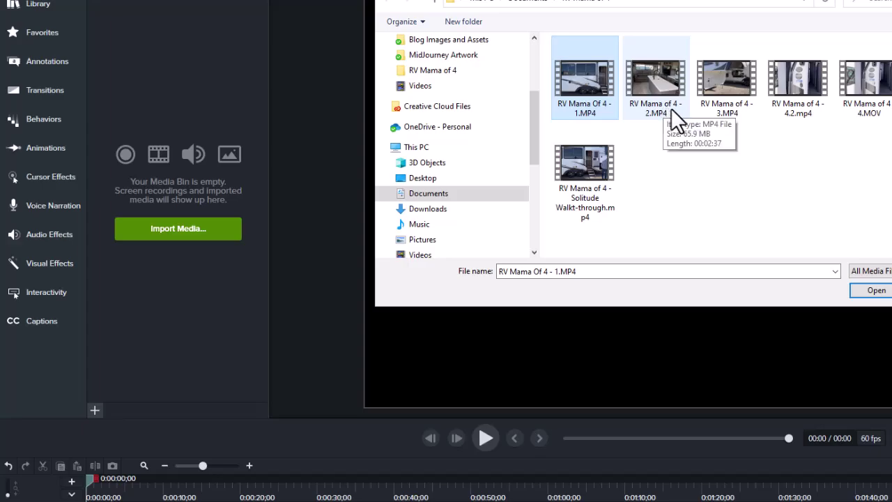
left_click(796, 96, "shift")
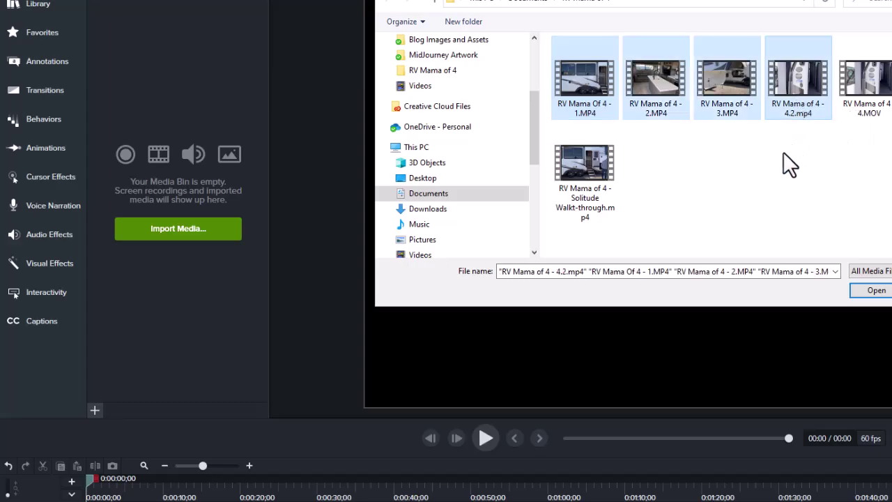
left_click(879, 291)
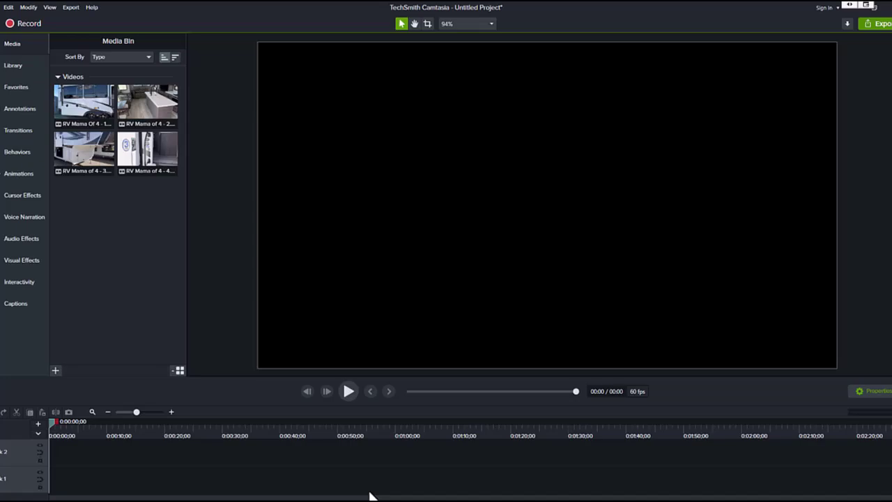
Place RV Mama Of 4 - 1 on Track 1 and snap clip 2 right after it
left_click(96, 108)
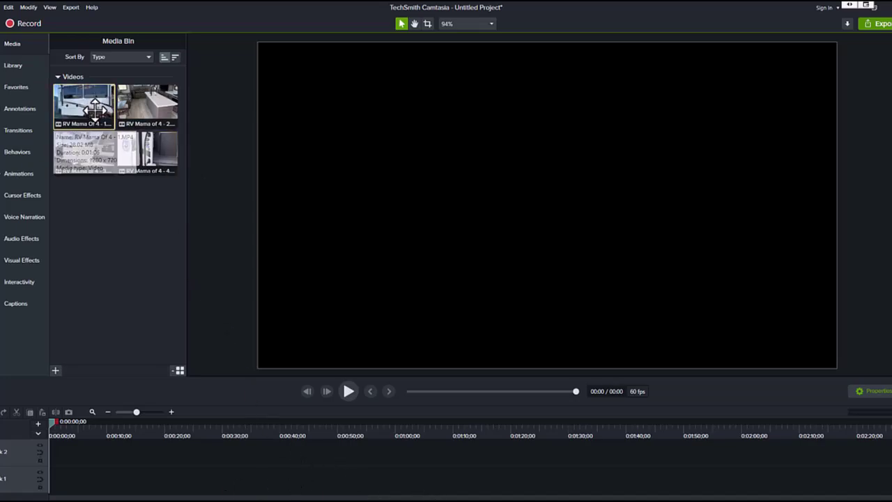
left_click_drag(95, 108, 46, 484)
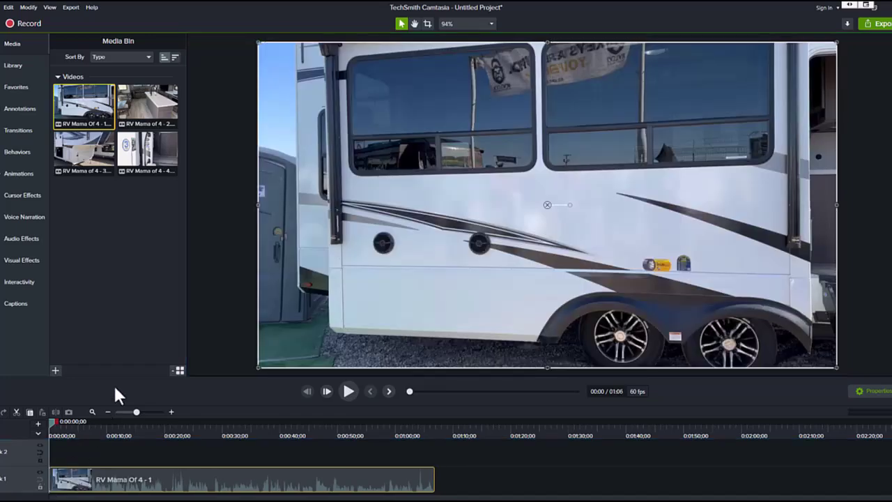
left_click(156, 106)
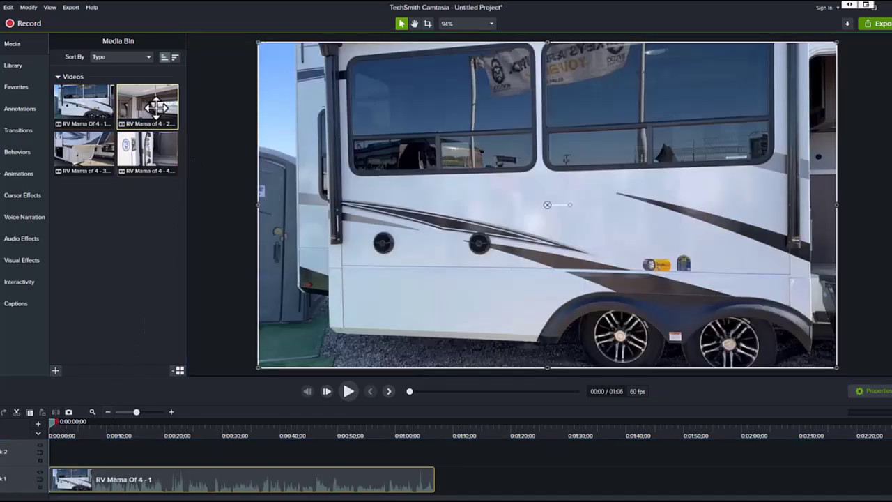
left_click_drag(156, 106, 460, 461)
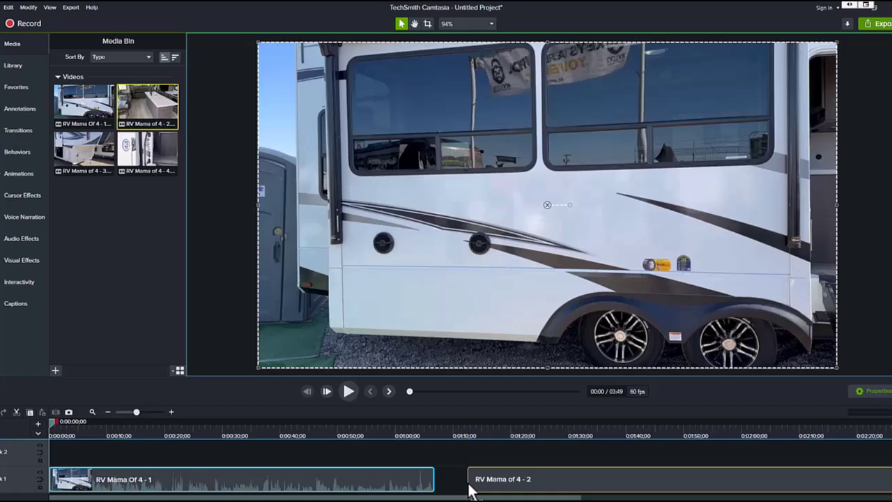
left_click_drag(469, 485, 432, 497)
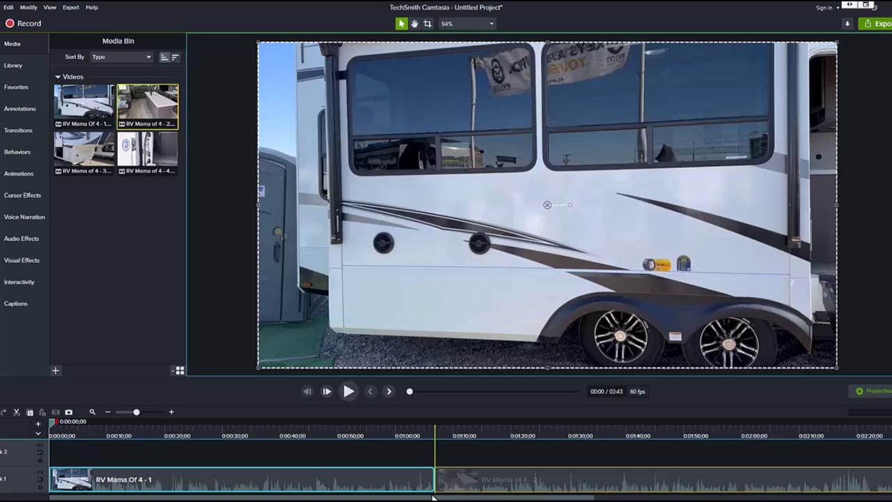
left_click_drag(432, 496, 458, 484)
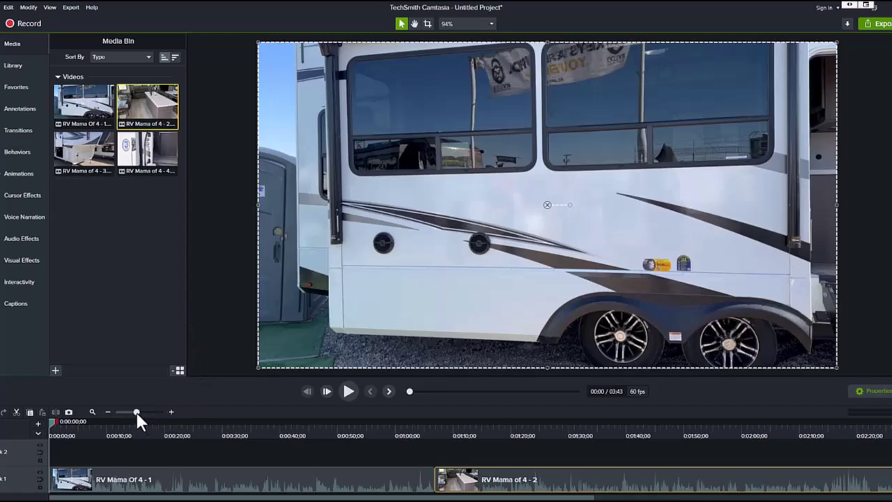
Append RV Mama of 4 - 3 and 4 after clip 2 on Track 1
left_click_drag(137, 412, 132, 411)
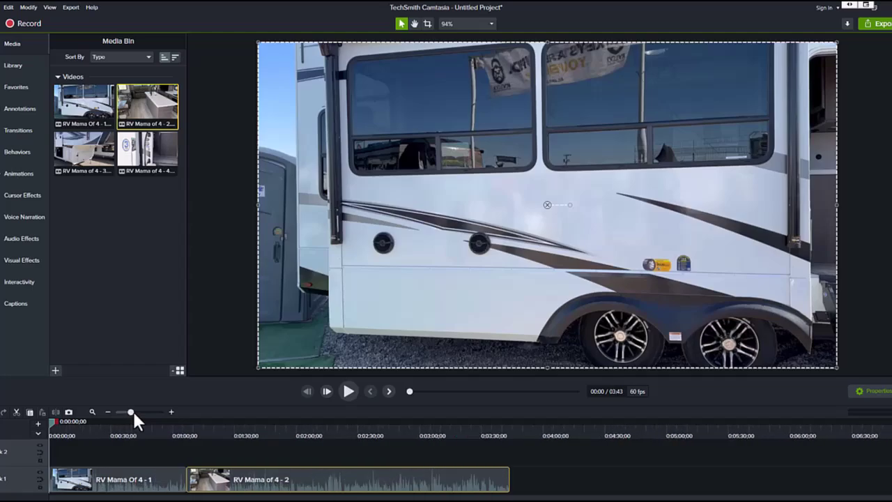
left_click(171, 413)
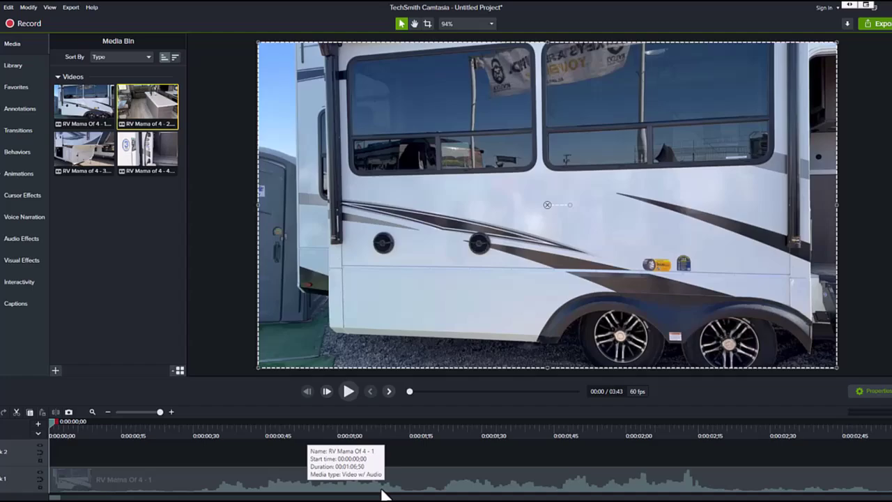
left_click_drag(159, 409, 122, 413)
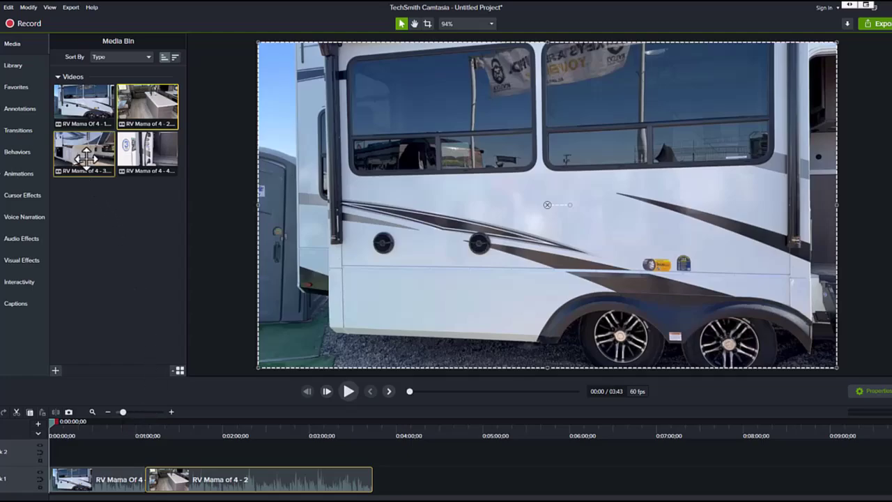
left_click_drag(84, 149, 377, 481)
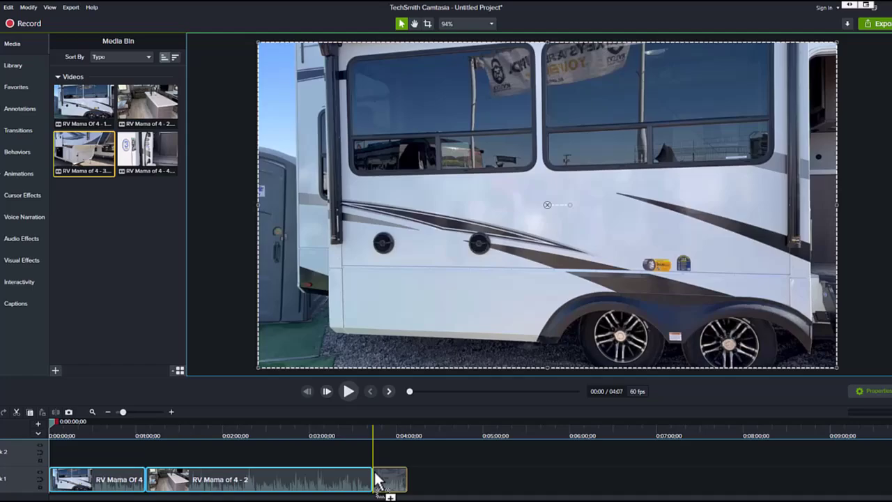
left_click_drag(148, 150, 408, 495)
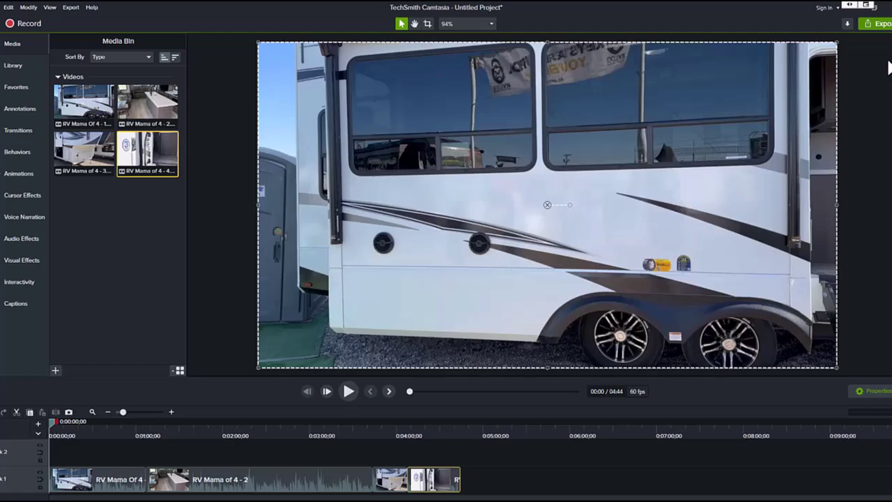
Open the Export Local File dialog, which defaults to MP4 and 'Untitled Project'
left_click(883, 28)
left_click(847, 42)
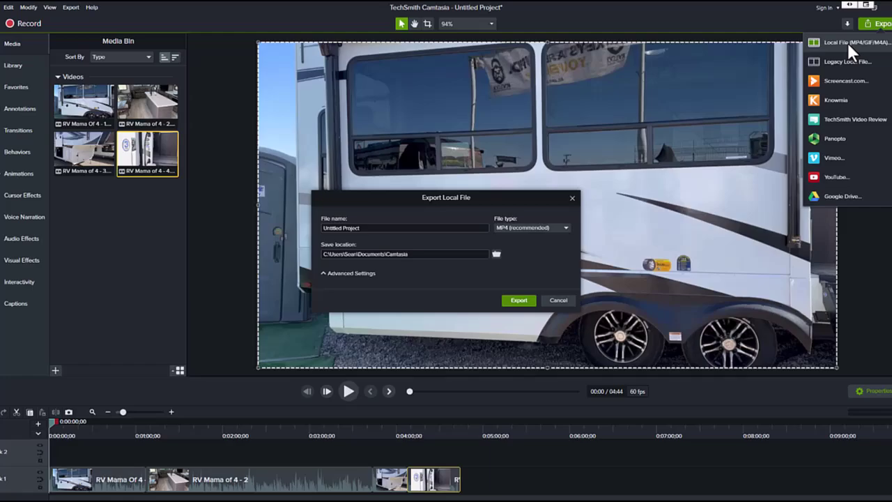